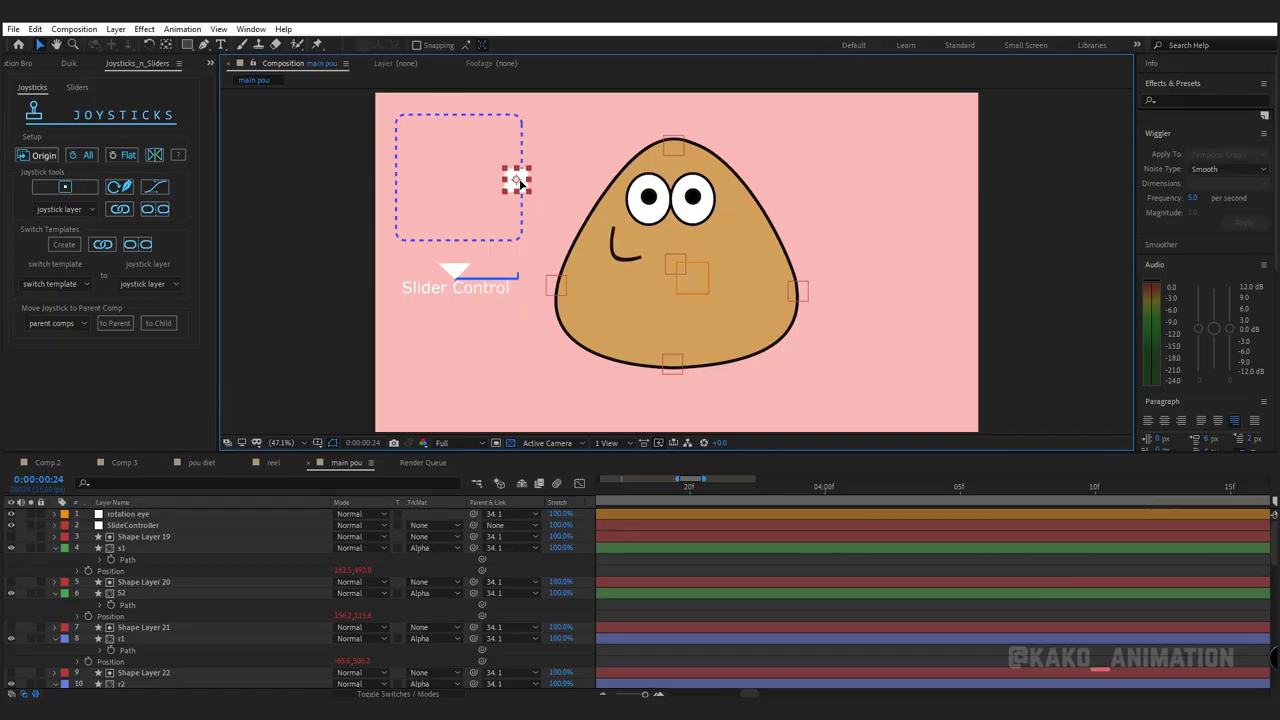
Select Pou's rotation eye joystick to test the pupil movement.
{"action": "left_click", "coordinate": [670, 256]}
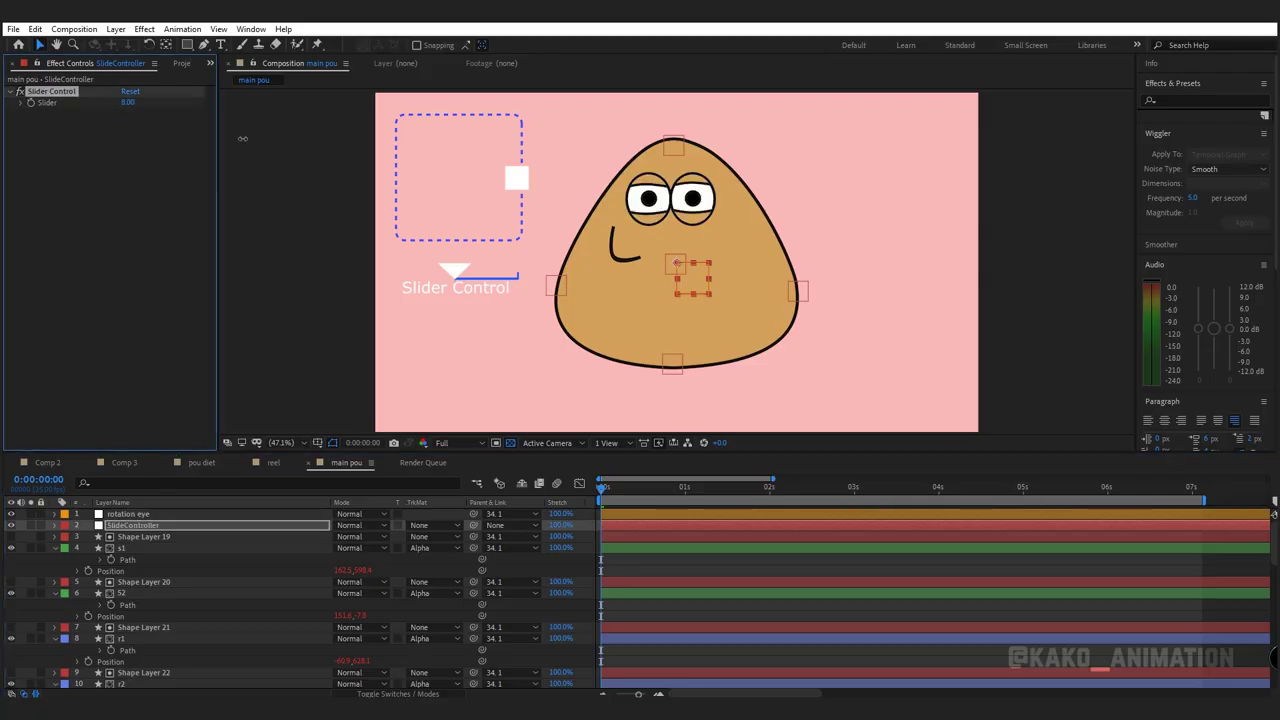
Test the blink slider, then try creating a UI slider for SlideController from the Sliders tab.
{"action": "left_click_drag", "start_coordinate": [455, 275], "coordinate": [535, 280]}
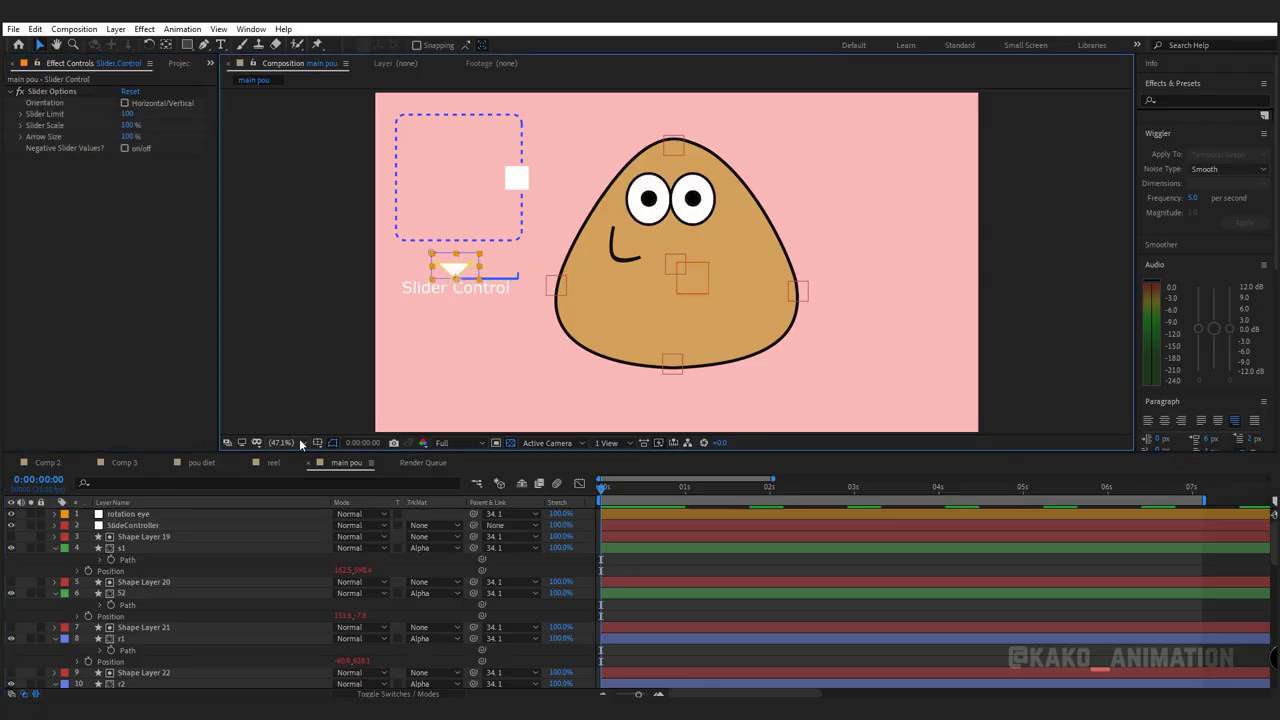
{"action": "left_click", "coordinate": [133, 525]}
{"action": "left_click", "coordinate": [211, 63]}
{"action": "left_click", "coordinate": [246, 140]}
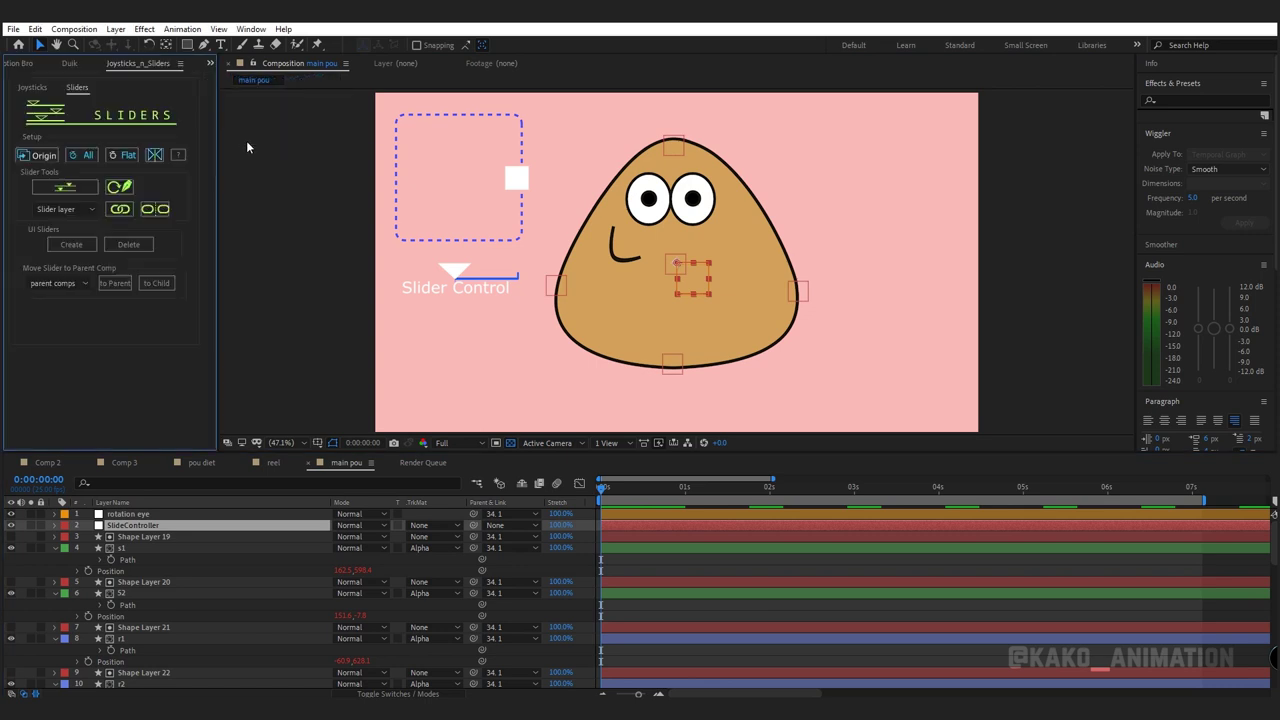
{"action": "left_click", "coordinate": [66, 244]}
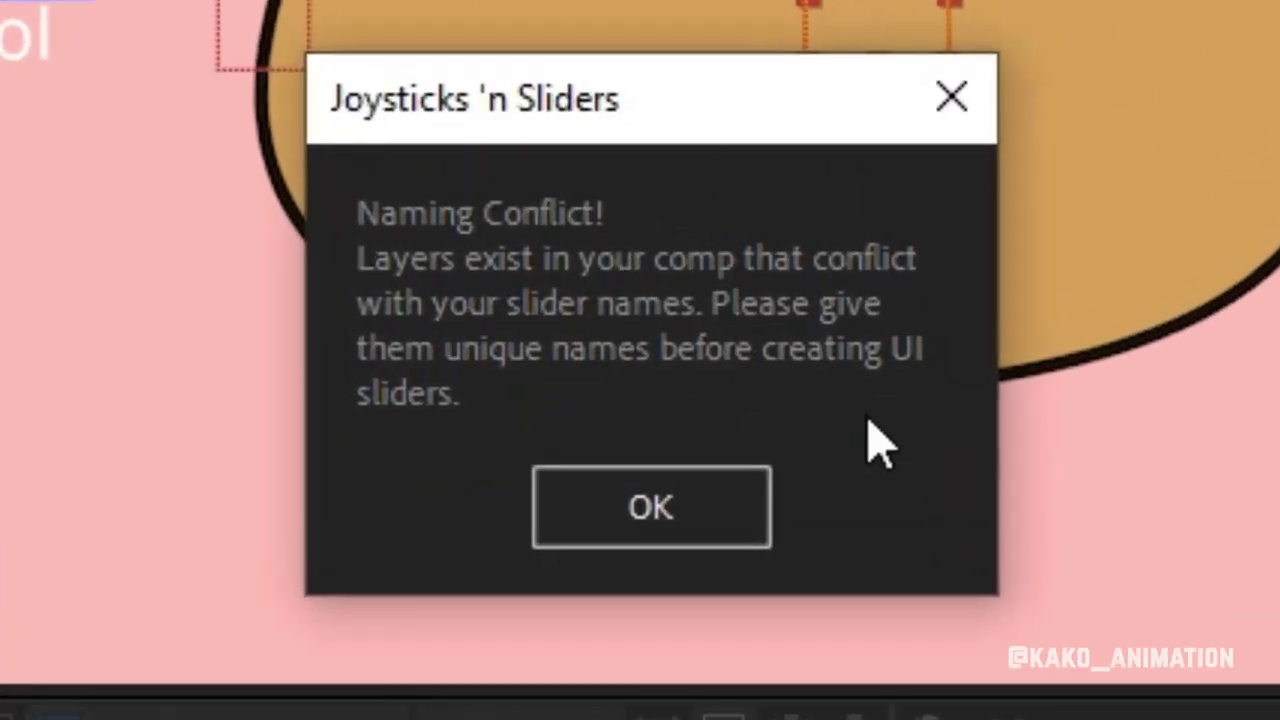
Rename the SlideController layer to 'blink' and retry UI slider creation, which hits the conflict again.
{"action": "key", "text": "Return"}
{"action": "right_click", "coordinate": [180, 525]}
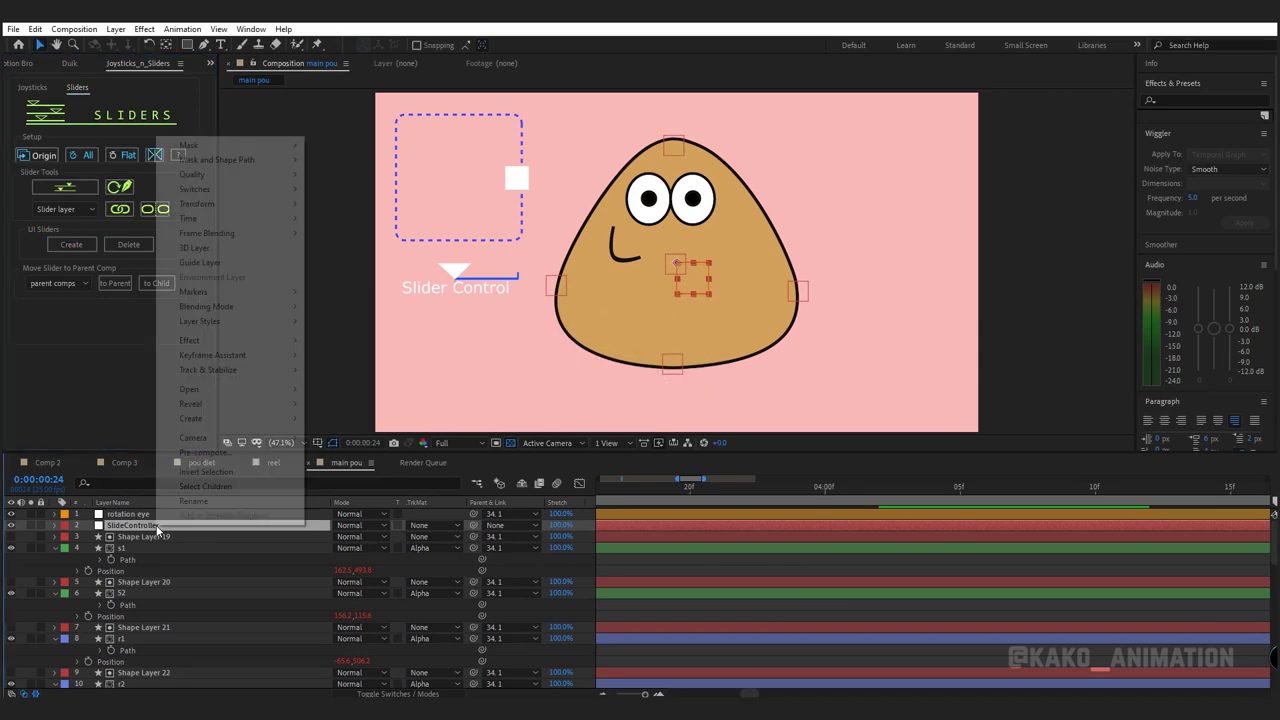
{"action": "left_click", "coordinate": [180, 512]}
{"action": "type", "text": "blink"}
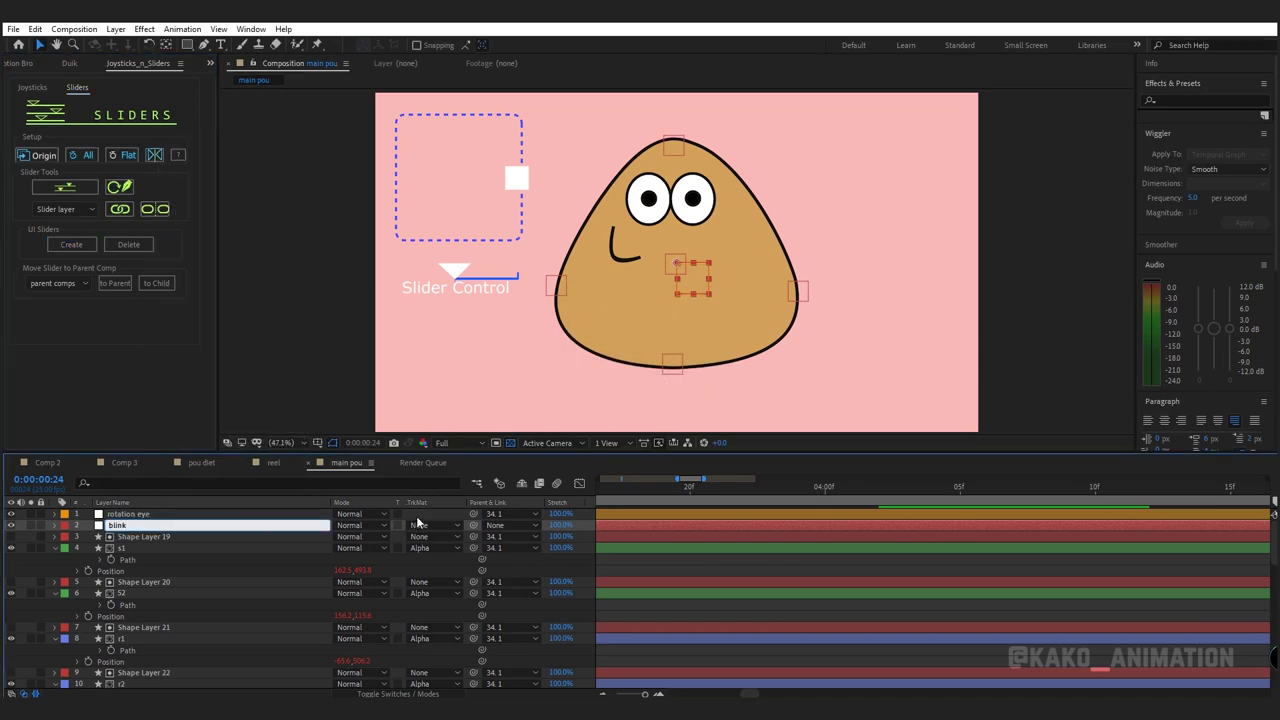
{"action": "left_click", "coordinate": [419, 523]}
{"action": "left_click", "coordinate": [71, 244]}
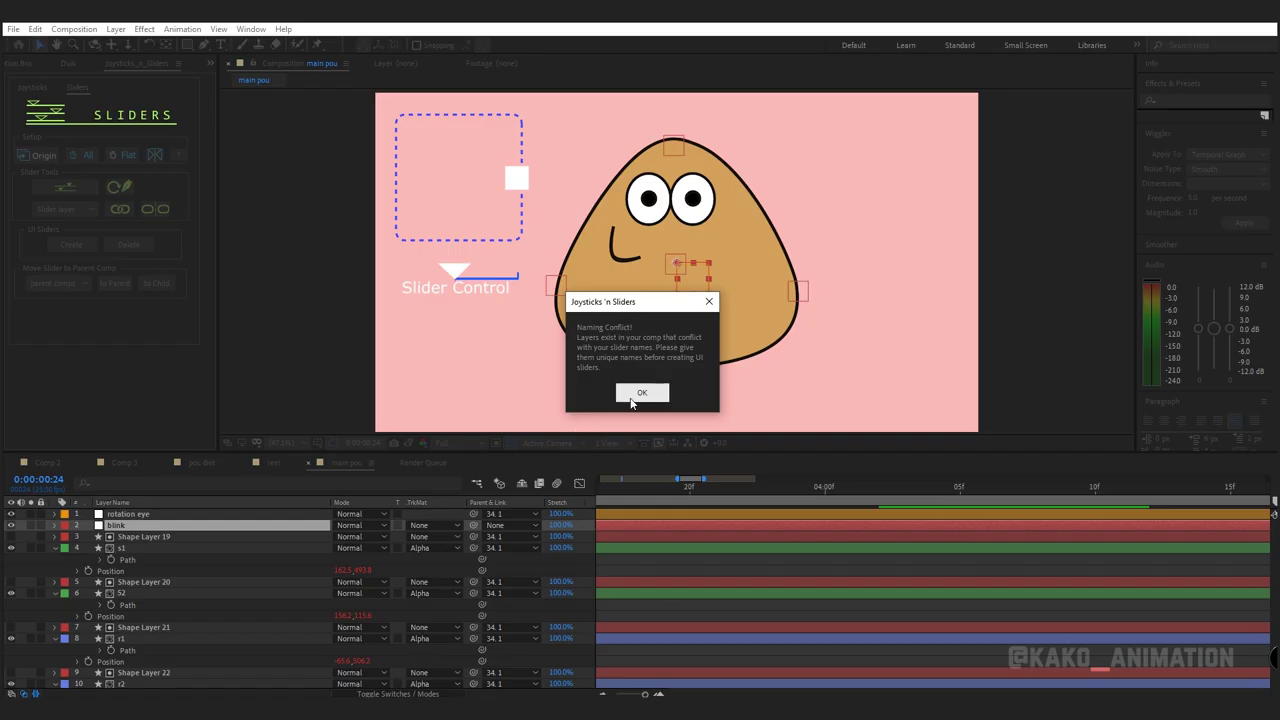
{"action": "left_click", "coordinate": [642, 392]}
Rename another conflicting eye layer and retry UI slider creation.
{"action": "right_click", "coordinate": [180, 593]}
{"action": "left_click", "coordinate": [150, 570]}
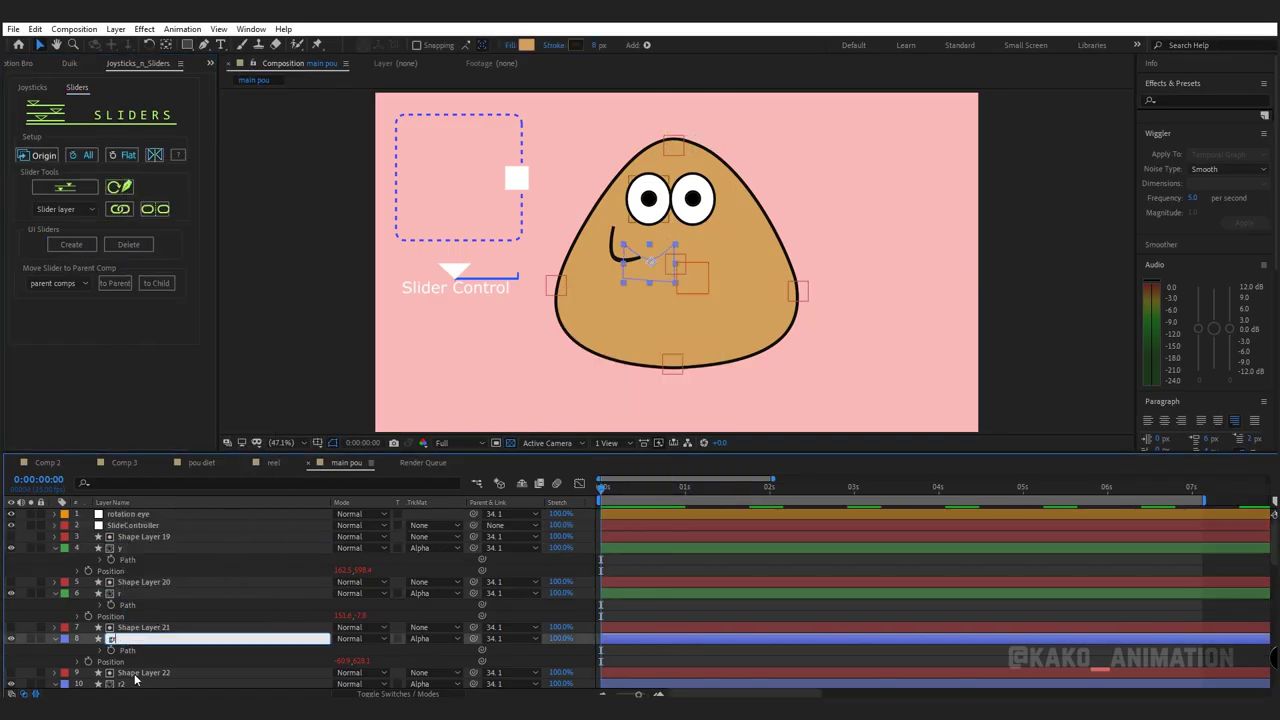
{"action": "type", "text": "r"}
{"action": "left_click", "coordinate": [71, 244]}
Create a slider null named 'blink' from the keyed eye layers.
{"action": "left_click", "coordinate": [643, 391]}
{"action": "key", "text": "Return"}
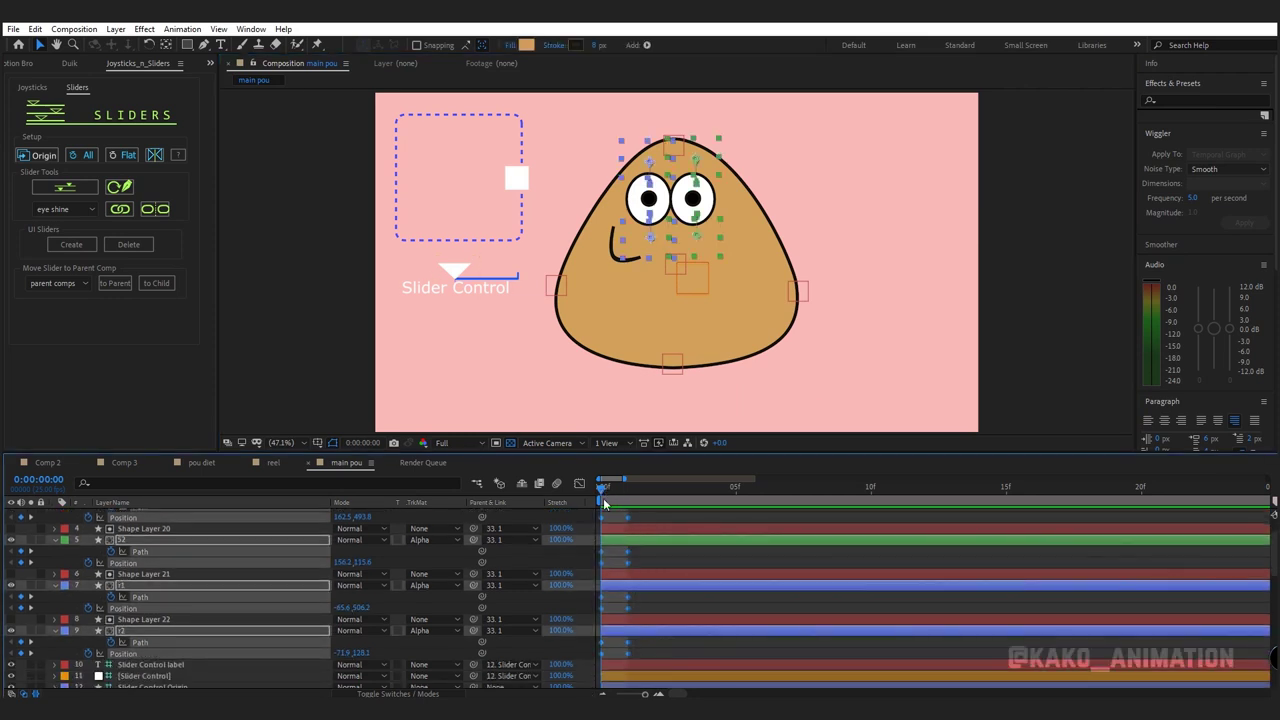
{"action": "left_click", "coordinate": [64, 188]}
{"action": "type", "text": "blink"}
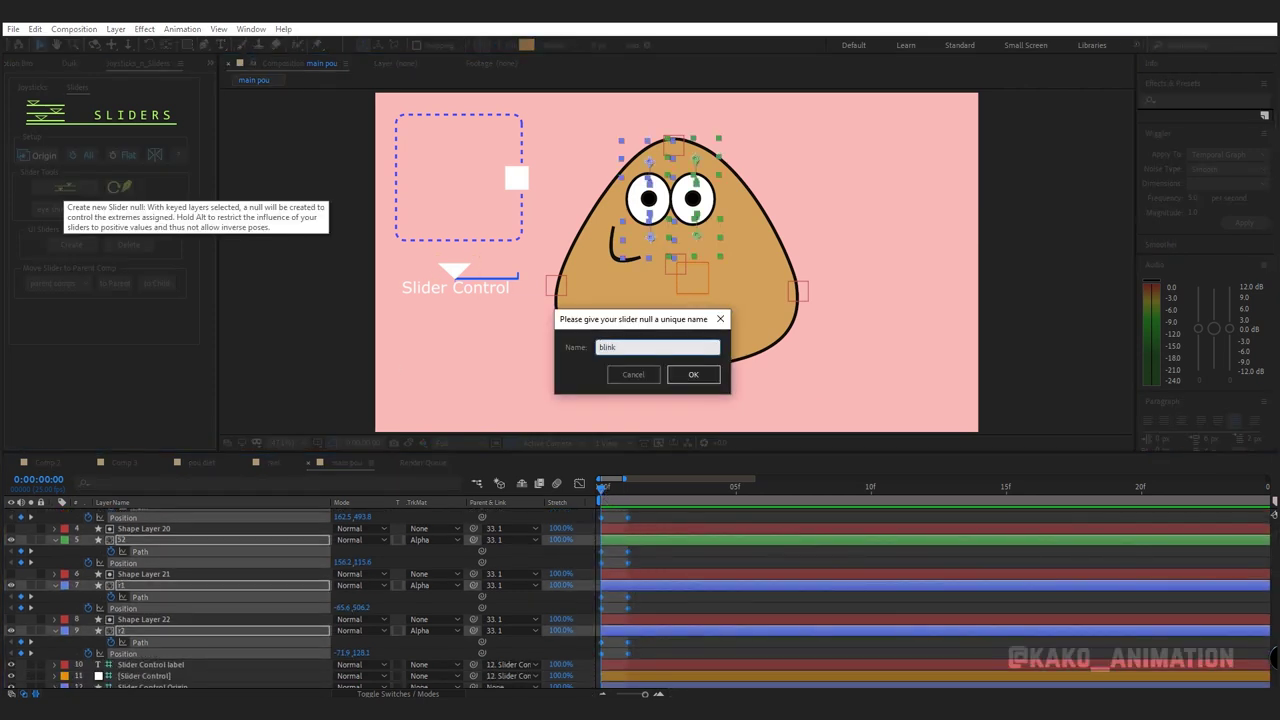
{"action": "left_click", "coordinate": [696, 375]}
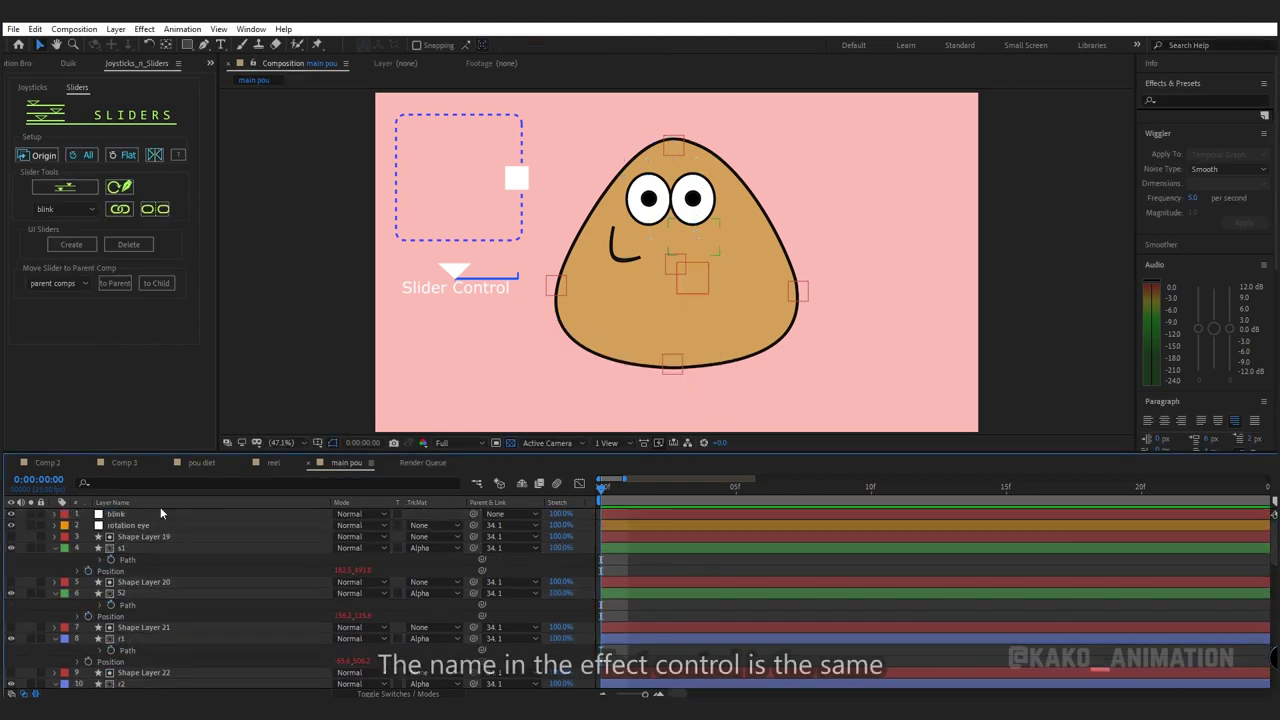
Rename the blink layer's Slider Control effect to 'blink2' and generate its UI slider.
{"action": "left_click", "coordinate": [112, 515]}
{"action": "left_click", "coordinate": [236, 80]}
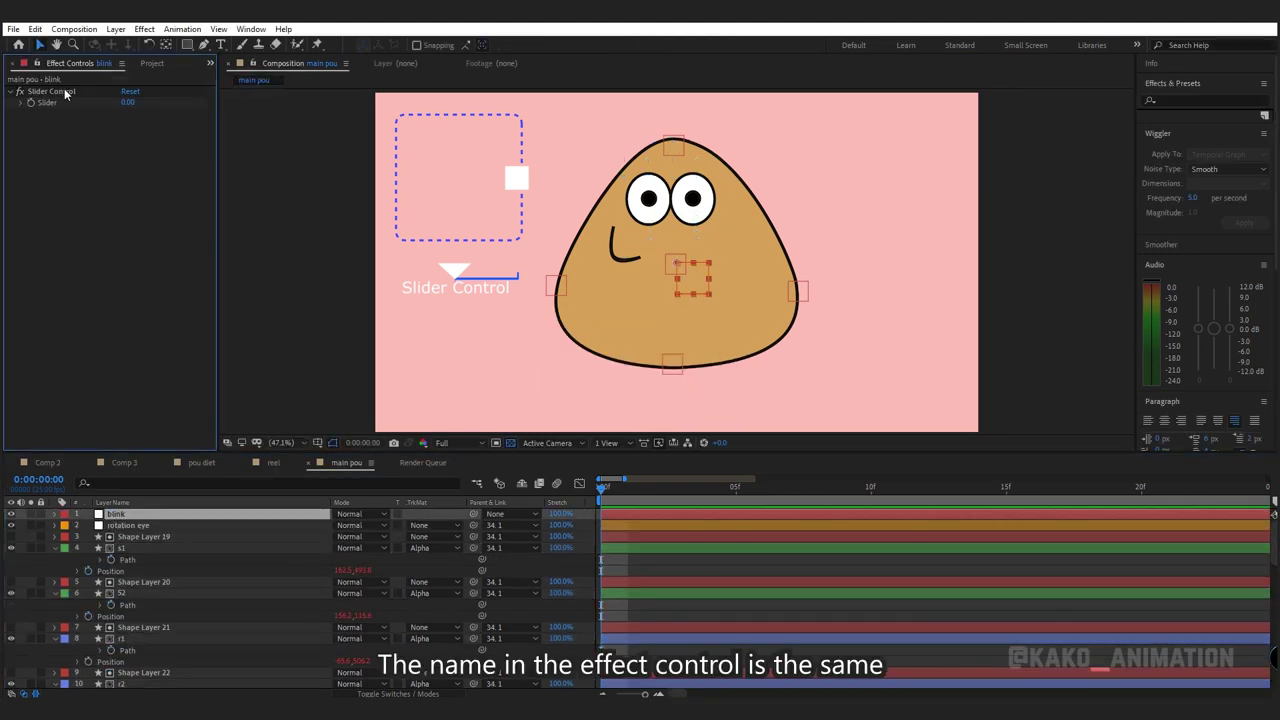
{"action": "right_click", "coordinate": [68, 92]}
{"action": "left_click", "coordinate": [82, 100]}
{"action": "type", "text": "blink2"}
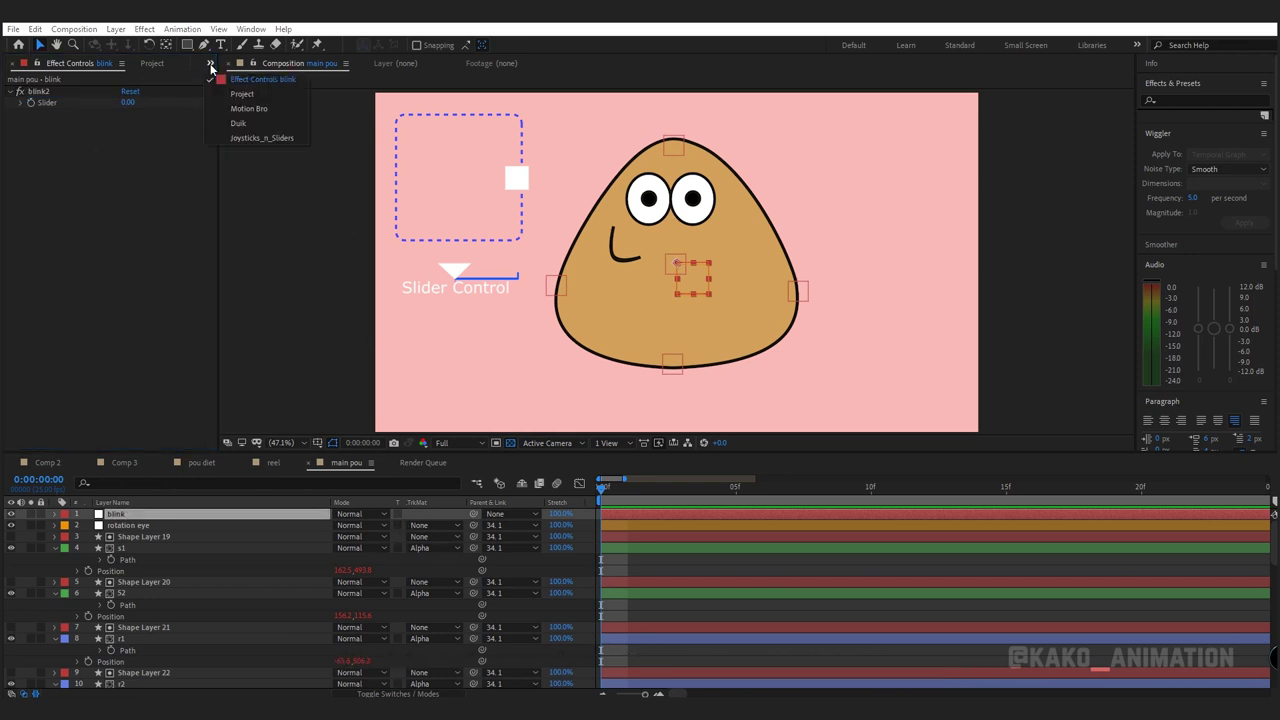
{"action": "left_click", "coordinate": [243, 139]}
{"action": "left_click", "coordinate": [60, 244]}
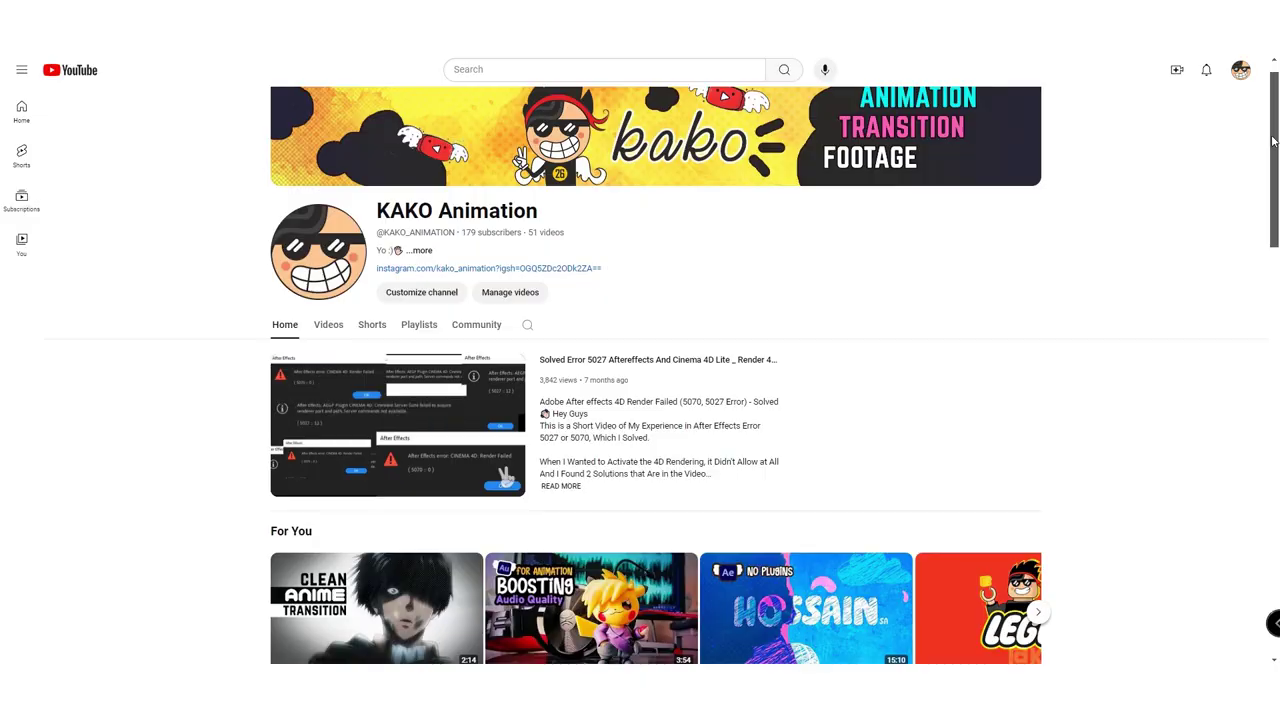
{"action": "mouse_move", "coordinate": [1273, 141]}
{"action": "left_mouse_down"}
{"action": "mouse_move", "coordinate": [1249, 503]}
{"action": "mouse_move", "coordinate": [1260, 571]}
{"action": "left_mouse_up"}
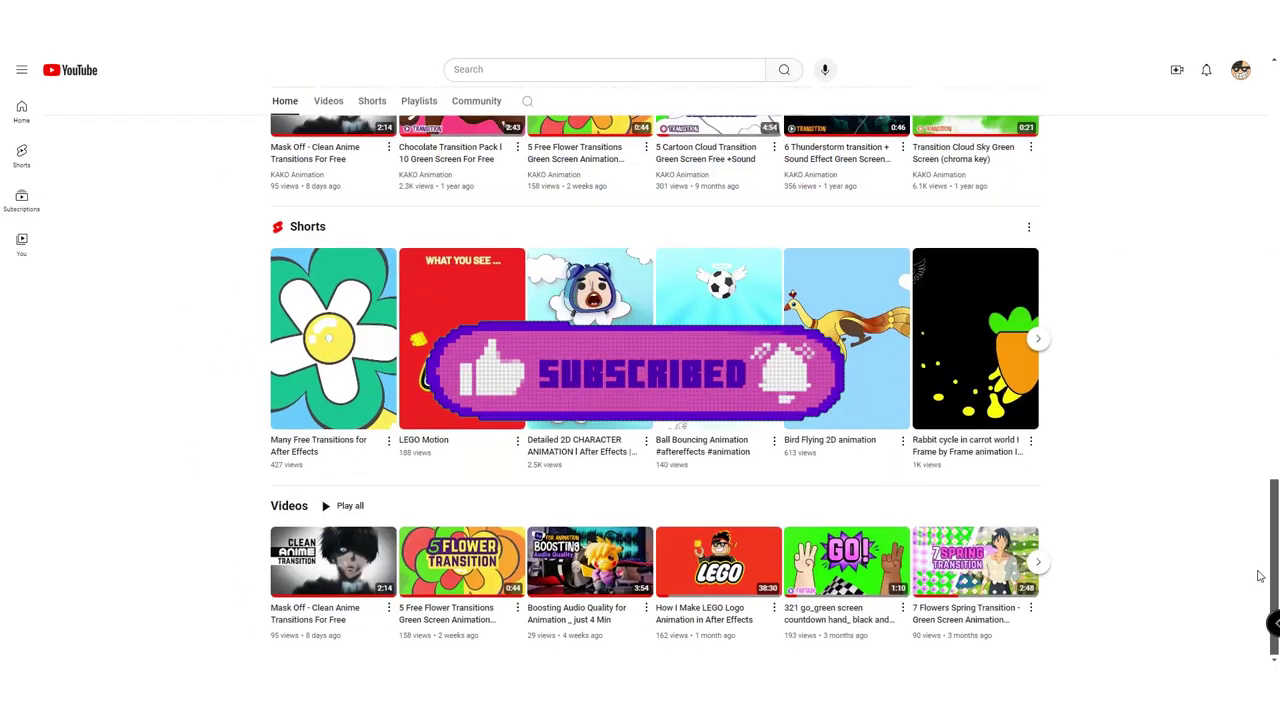